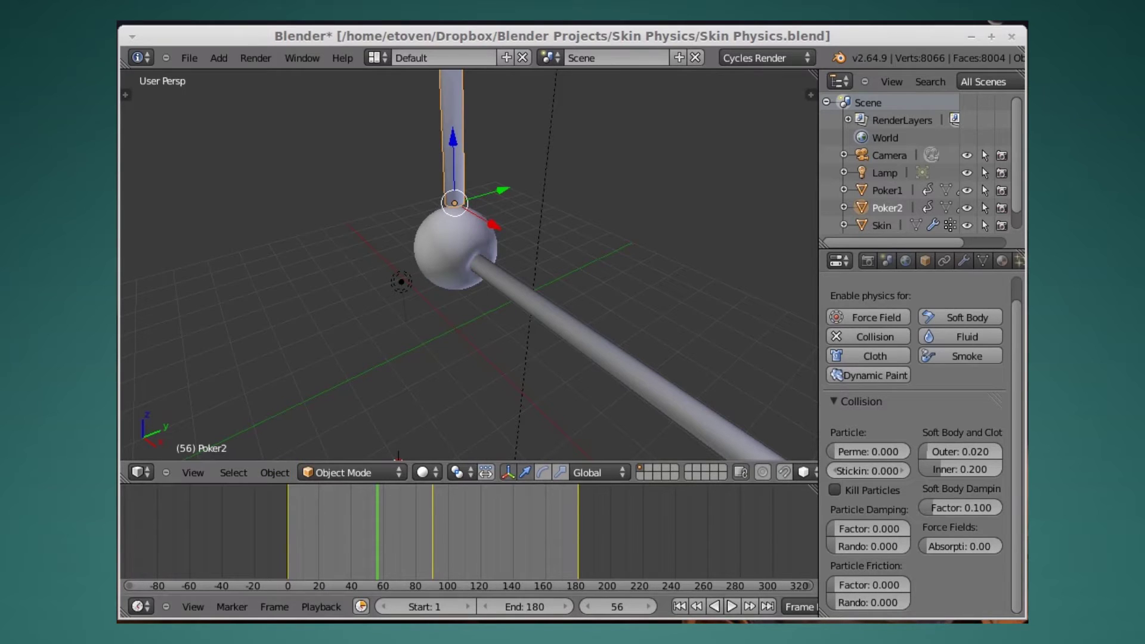
Rewind to frame 1, select the Skin sphere and add a vertex group named 'Skin'.
{"action": "left_click", "coordinate": [675, 608]}
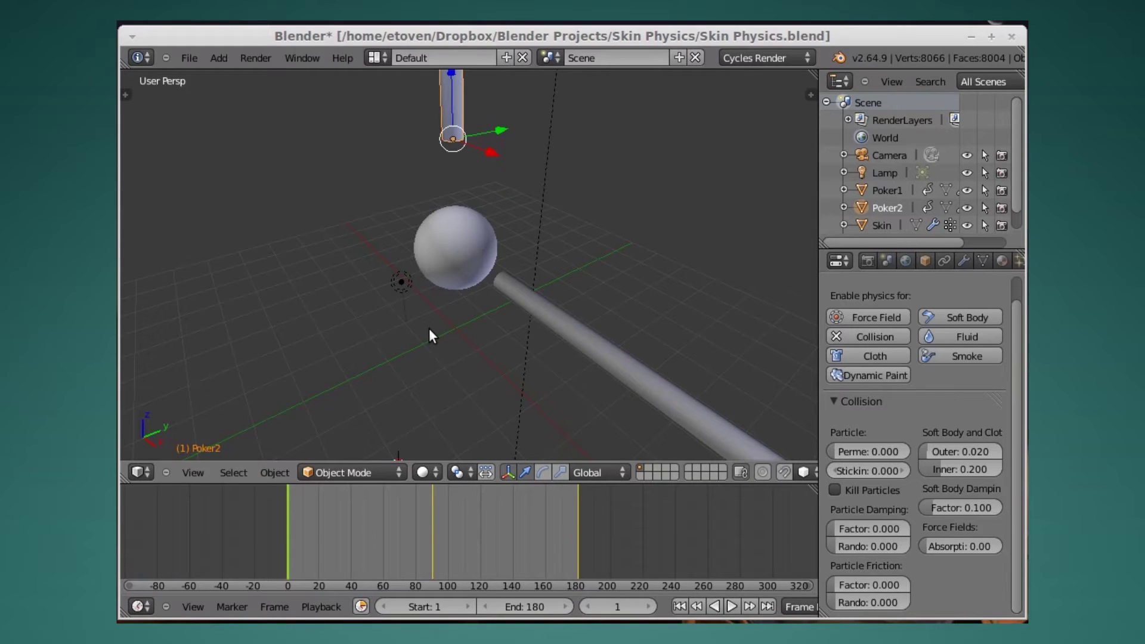
{"action": "right_click", "coordinate": [449, 253]}
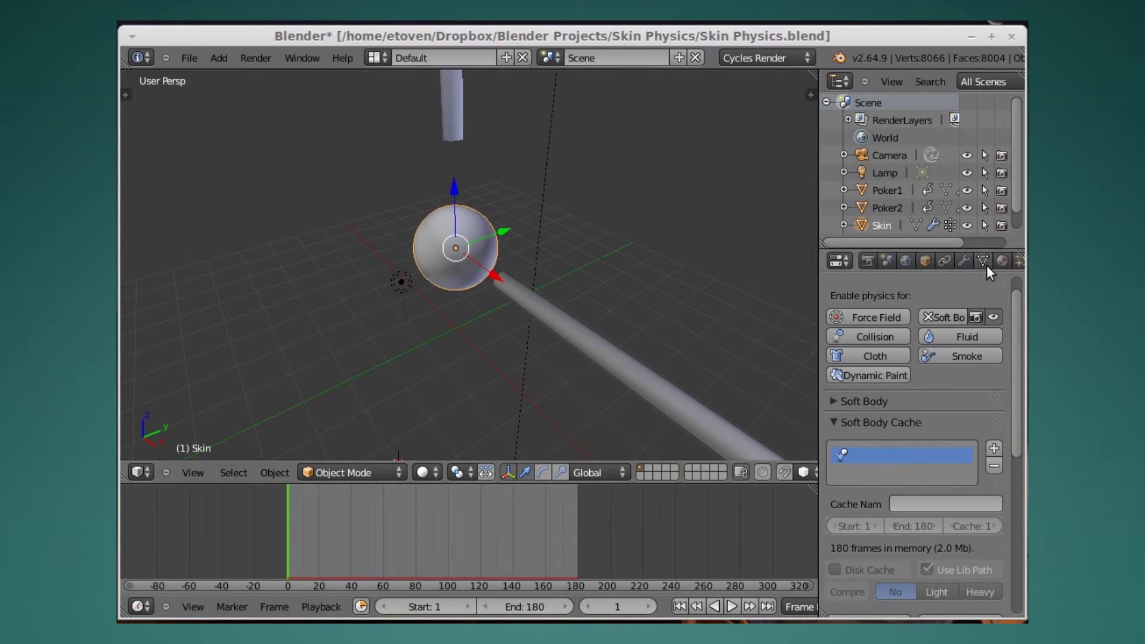
{"action": "scroll", "coordinate": [987, 263], "scroll_direction": "down", "scroll_amount": 3}
{"action": "left_click", "coordinate": [951, 261]}
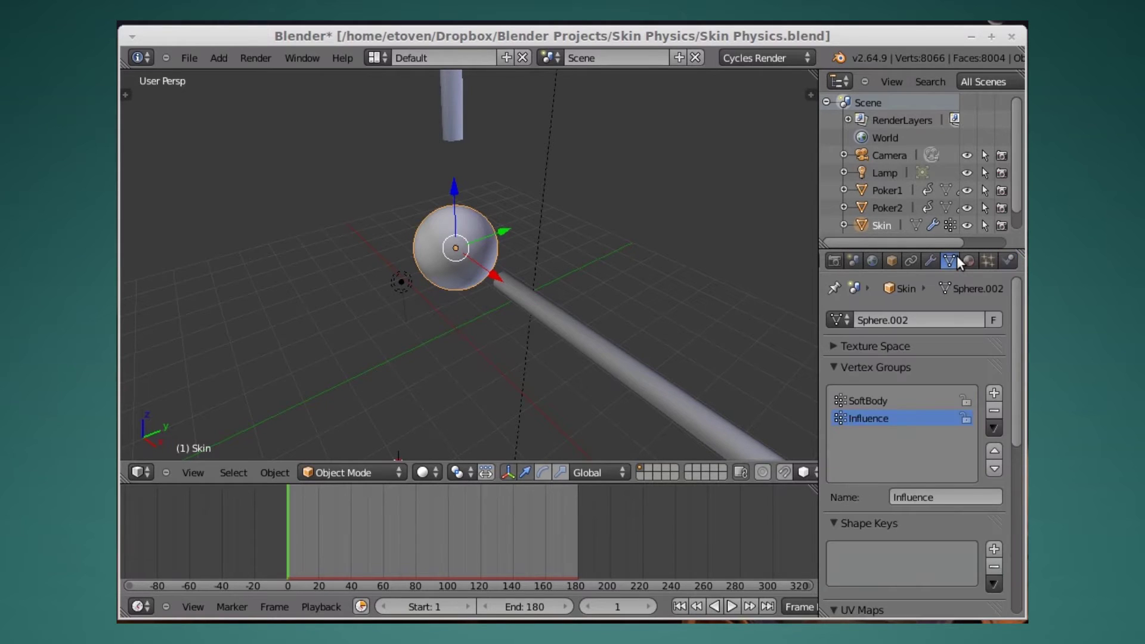
{"action": "left_click", "coordinate": [994, 393]}
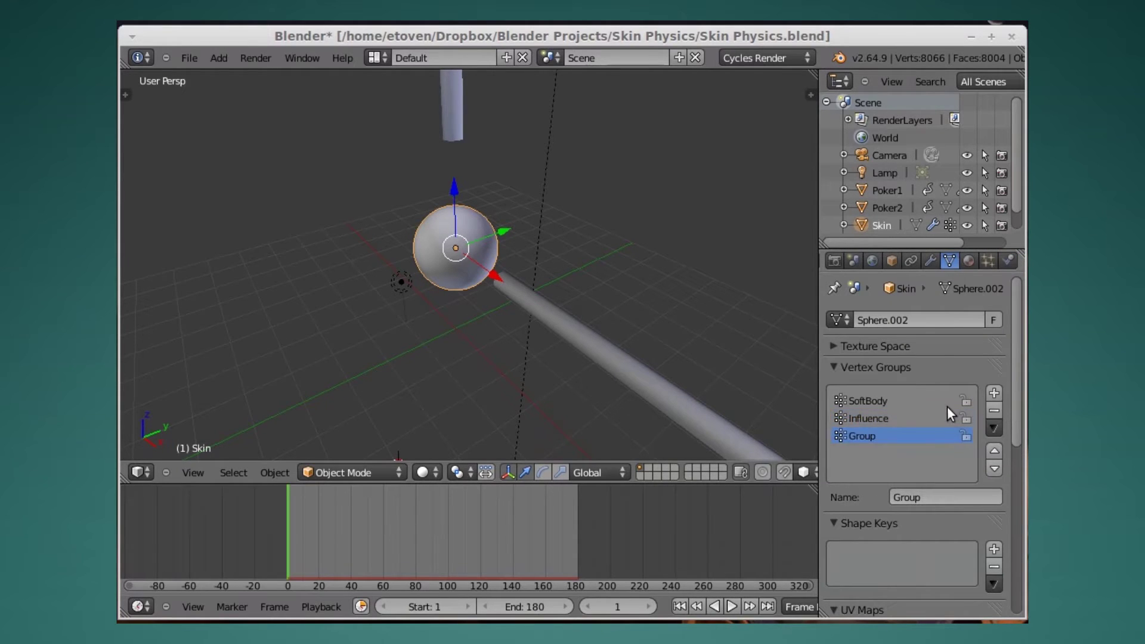
{"action": "left_click", "coordinate": [926, 496]}
{"action": "type", "text": "Skin"}
{"action": "key", "text": "Return"}
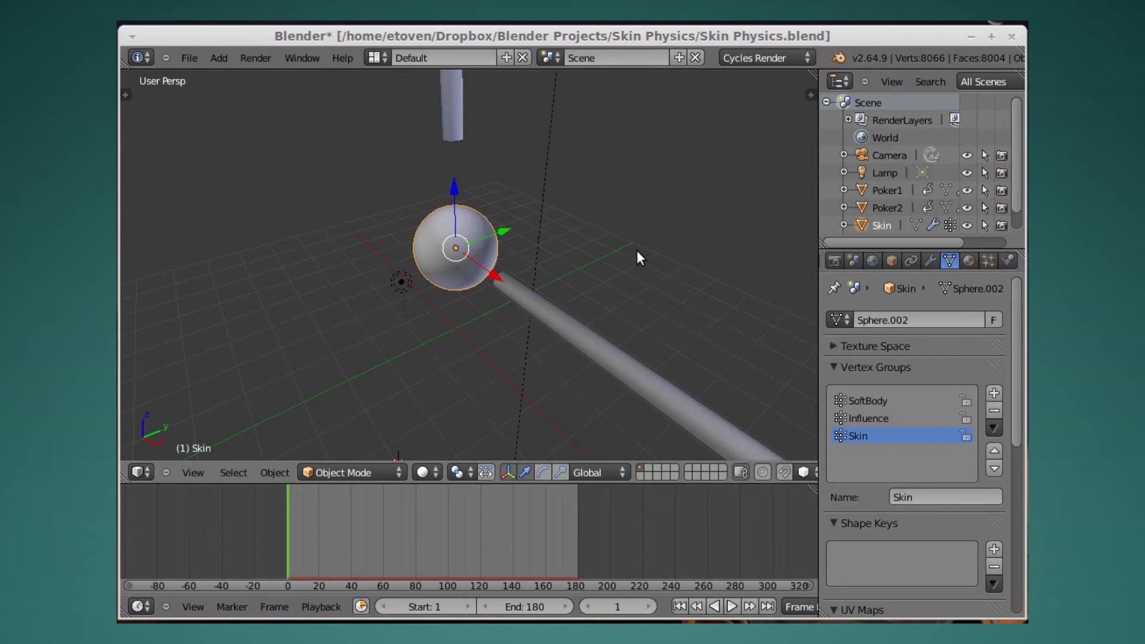
In Edit Mode, select all sphere vertices and assign them to the Skin group at weight 0.7.
{"action": "key", "text": "Tab"}
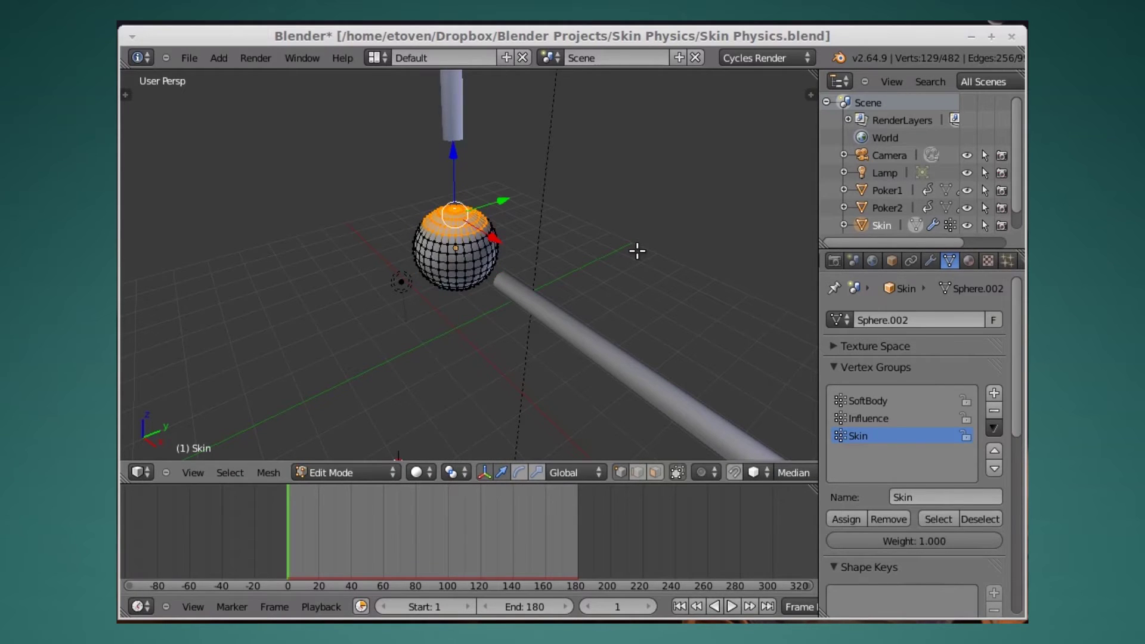
{"action": "scroll", "coordinate": [637, 251], "scroll_direction": "up", "scroll_amount": 3}
{"action": "key", "text": "a"}
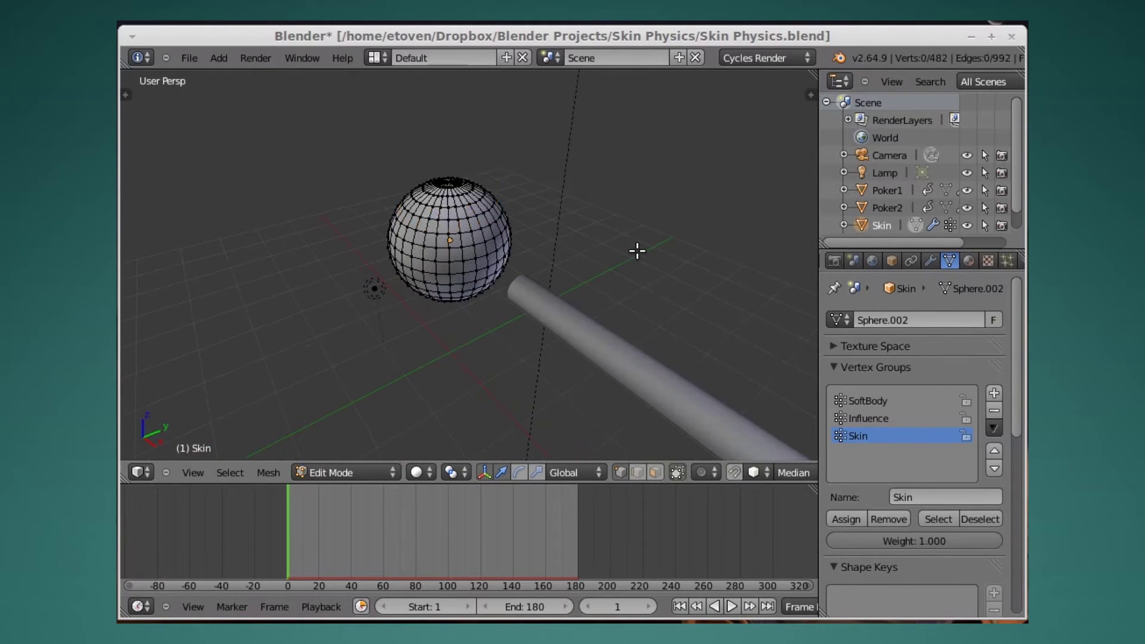
{"action": "key", "text": "a"}
{"action": "scroll", "coordinate": [1002, 266], "scroll_direction": "down", "scroll_amount": 1}
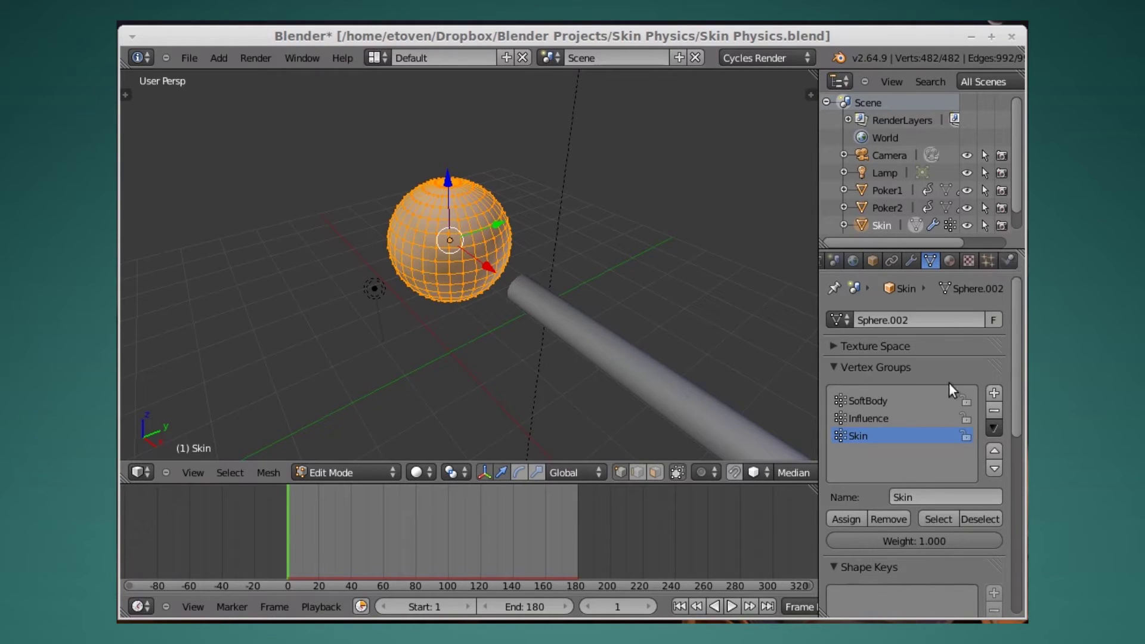
{"action": "scroll", "coordinate": [949, 385], "scroll_direction": "down", "scroll_amount": 3}
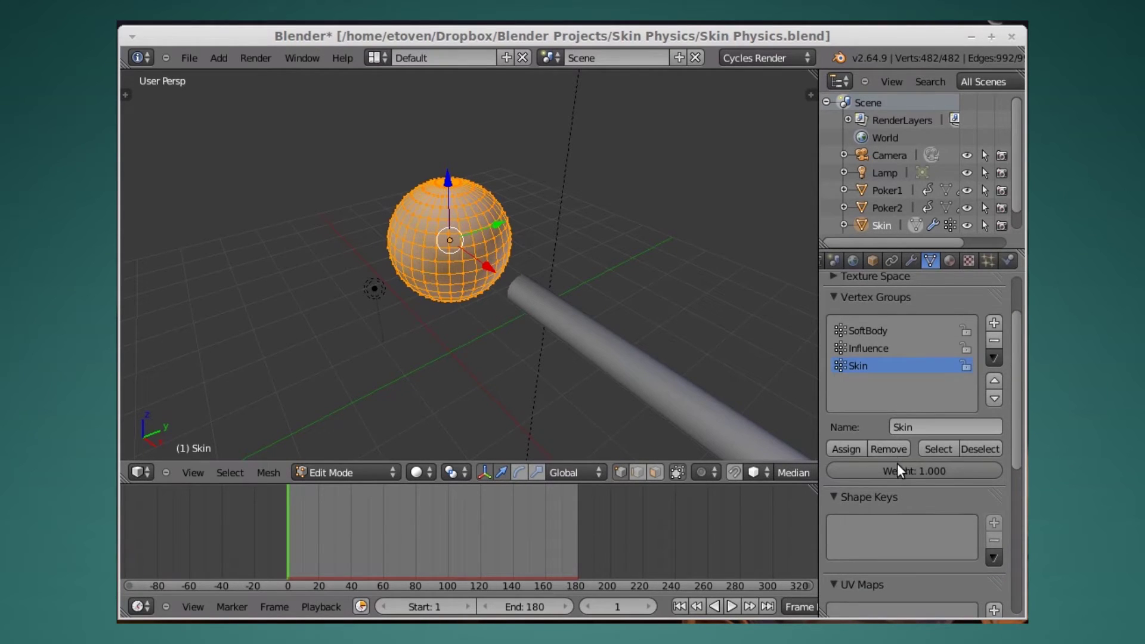
{"action": "left_click", "coordinate": [900, 471]}
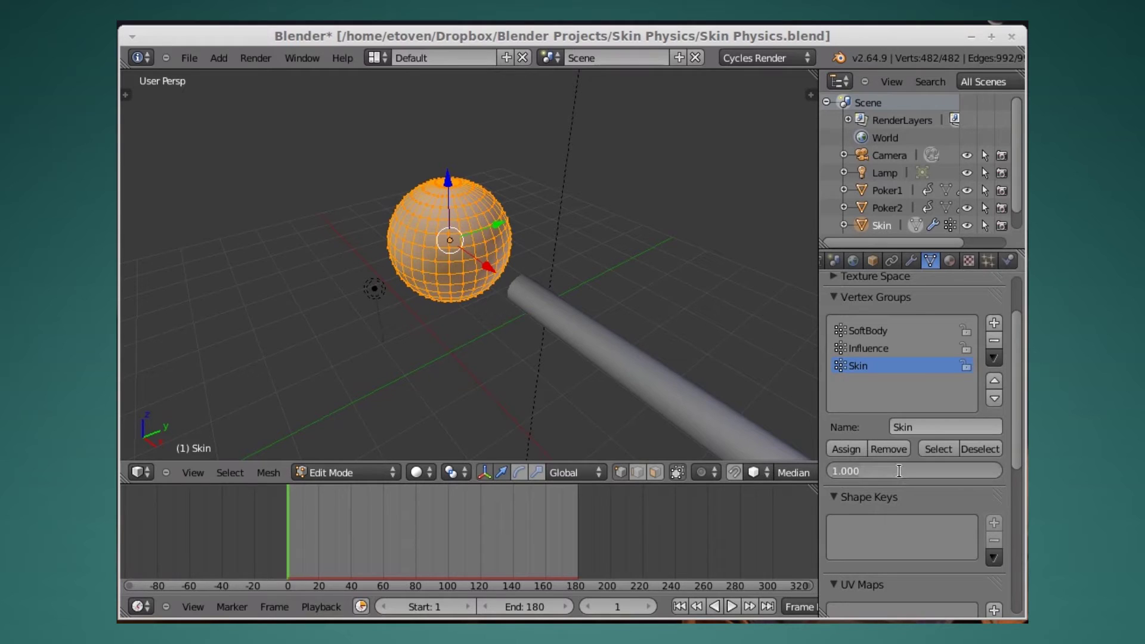
{"action": "type", "text": "0.7"}
{"action": "key", "text": "Return"}
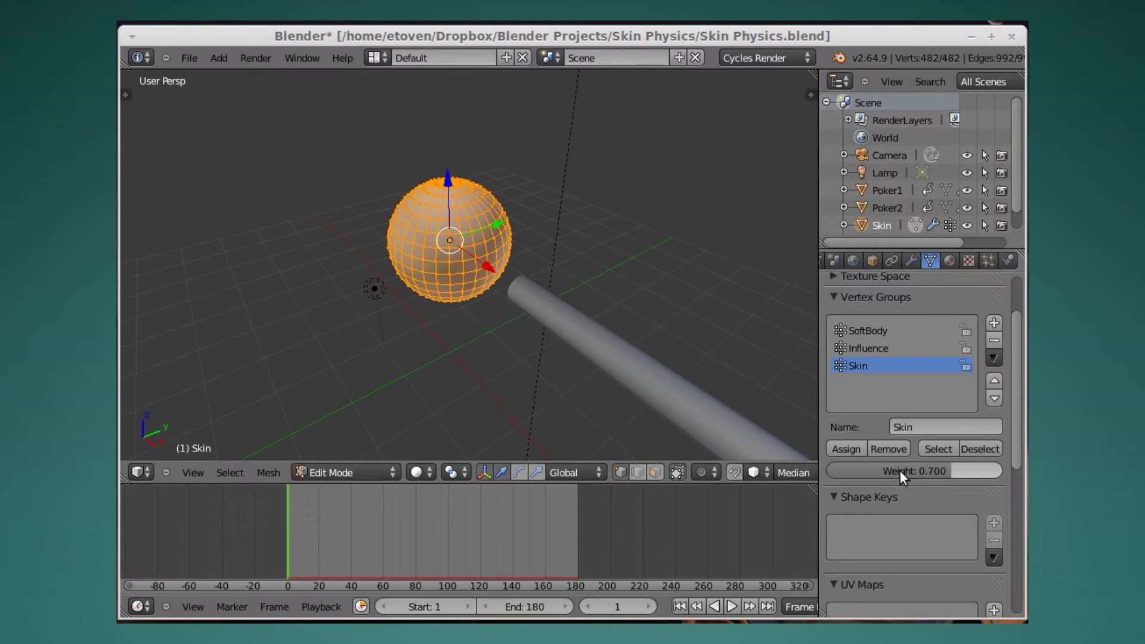
{"action": "left_click", "coordinate": [847, 449]}
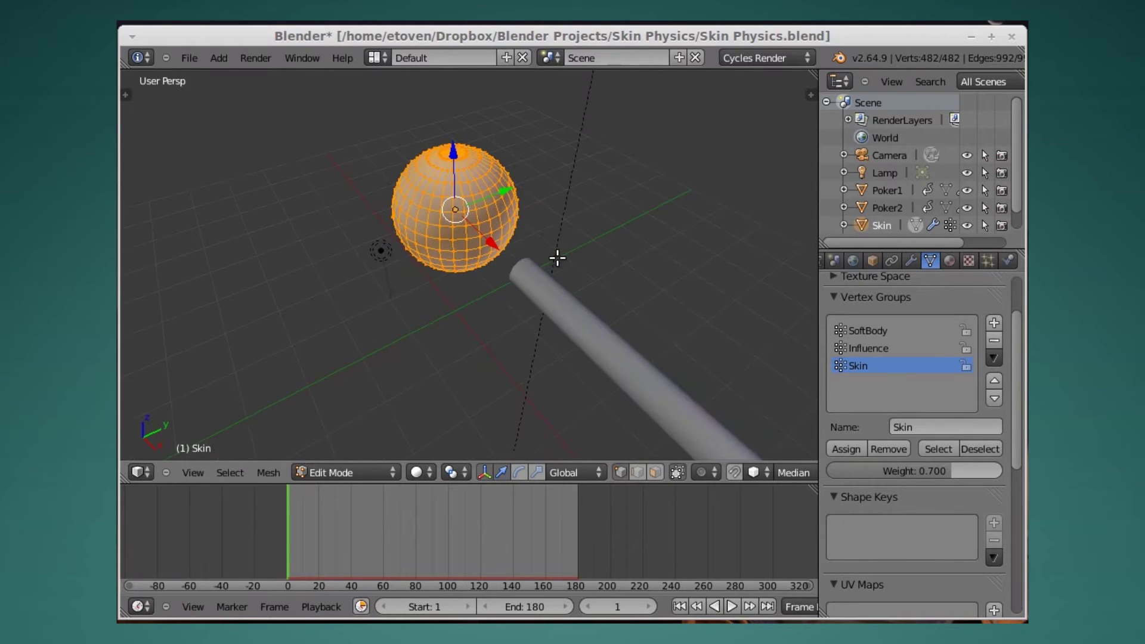
Select the top pole vertex, grow it to the upper cap, and set the group weight to 1.0.
{"action": "key", "text": "KP_Decimal"}
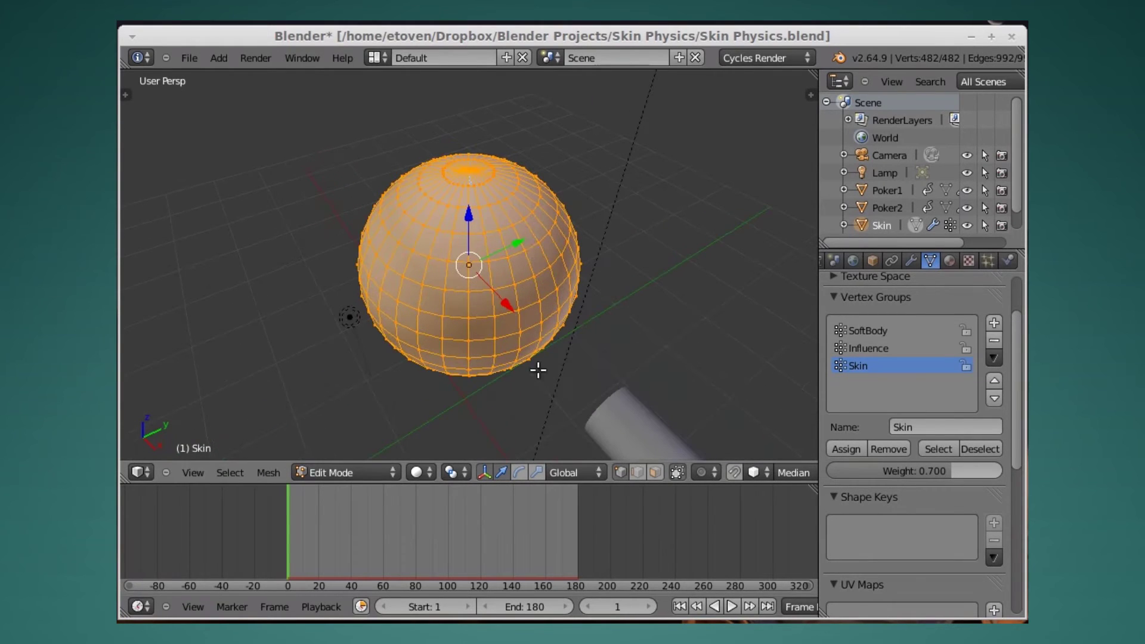
{"action": "right_click", "coordinate": [468, 169]}
{"action": "key", "text": "ctrl+KP_Add"}
{"action": "key", "text": "ctrl+KP_Add"}
{"action": "key", "text": "ctrl+KP_Add"}
{"action": "key", "text": "ctrl+KP_Add"}
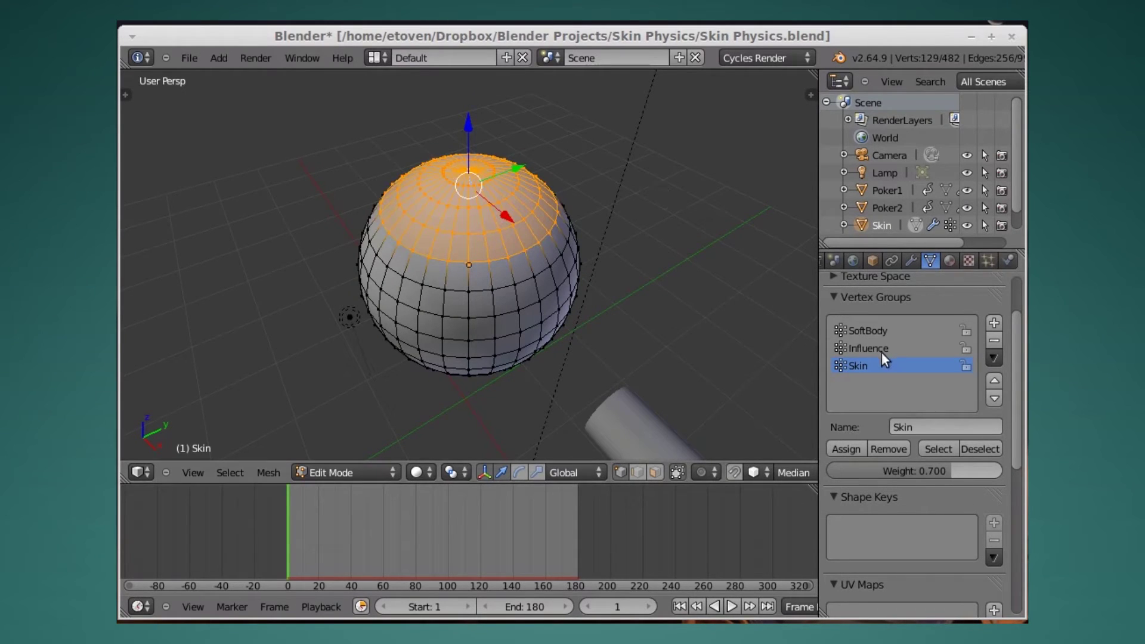
{"action": "left_click", "coordinate": [921, 469]}
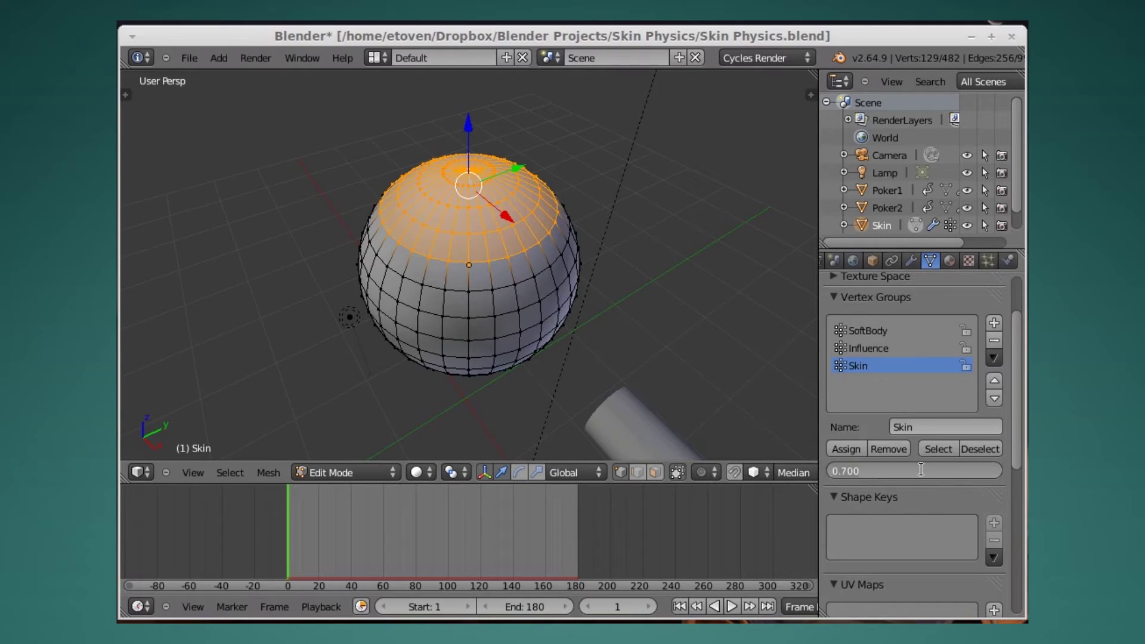
{"action": "type", "text": "1"}
{"action": "key", "text": "Return"}
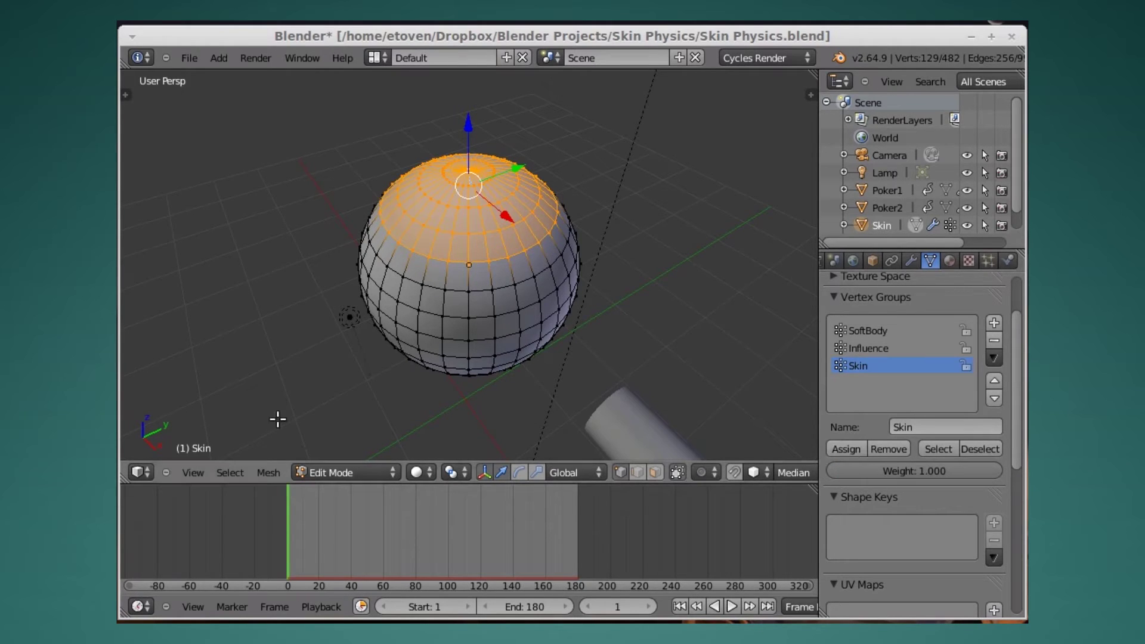
Inspect the Skin weights in Weight Paint mode, then switch the sphere back to Object Mode.
{"action": "left_click", "coordinate": [299, 471]}
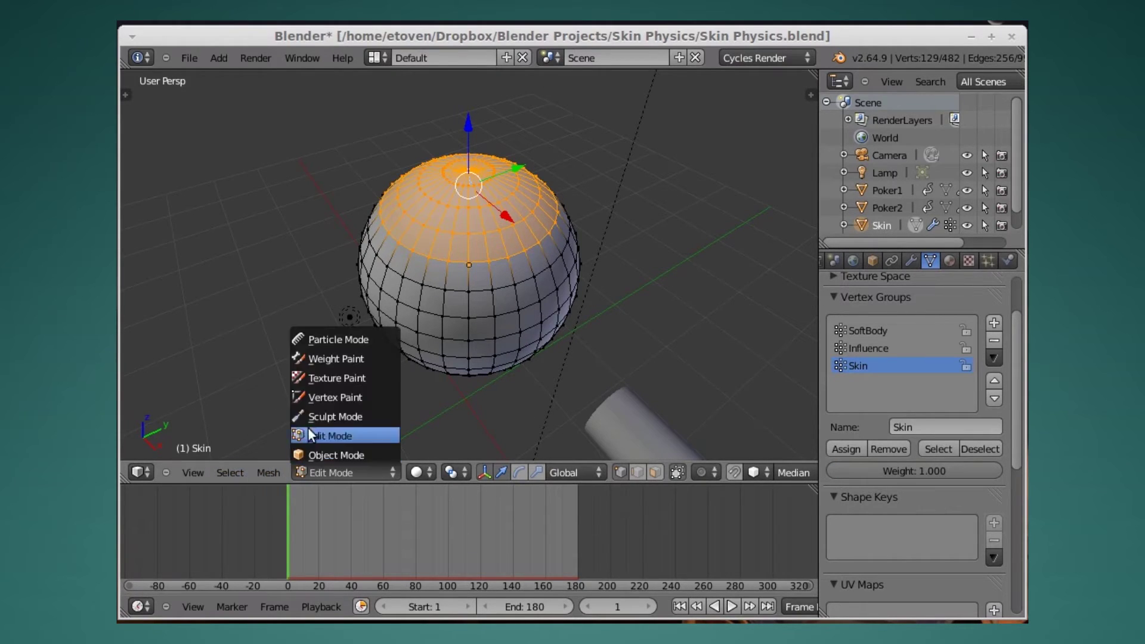
{"action": "left_click", "coordinate": [334, 359]}
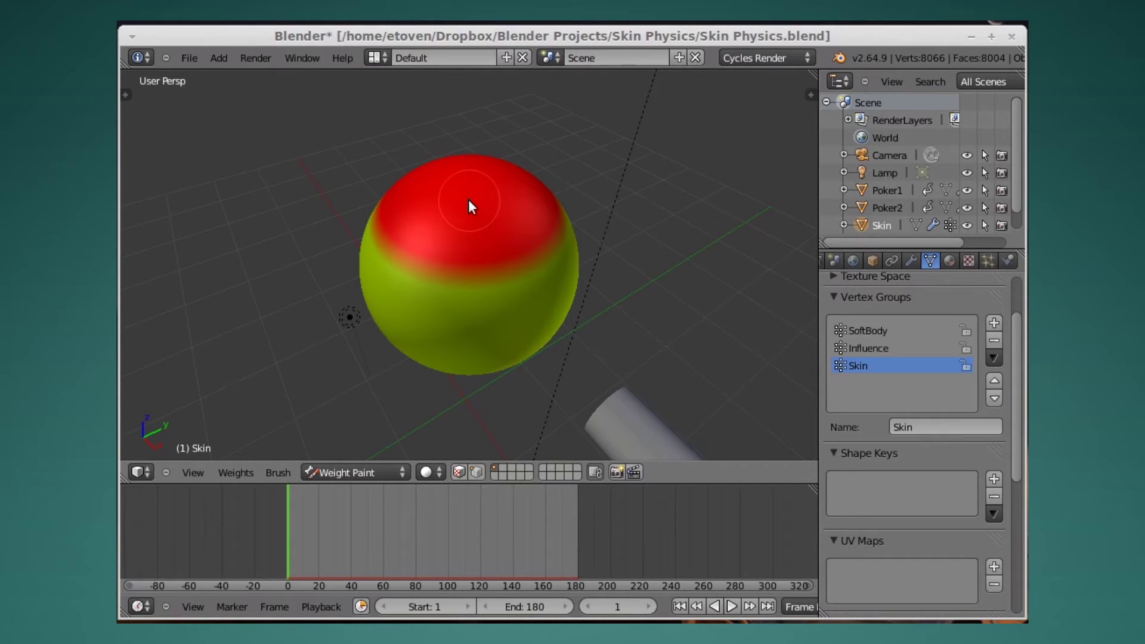
{"action": "left_click", "coordinate": [350, 477]}
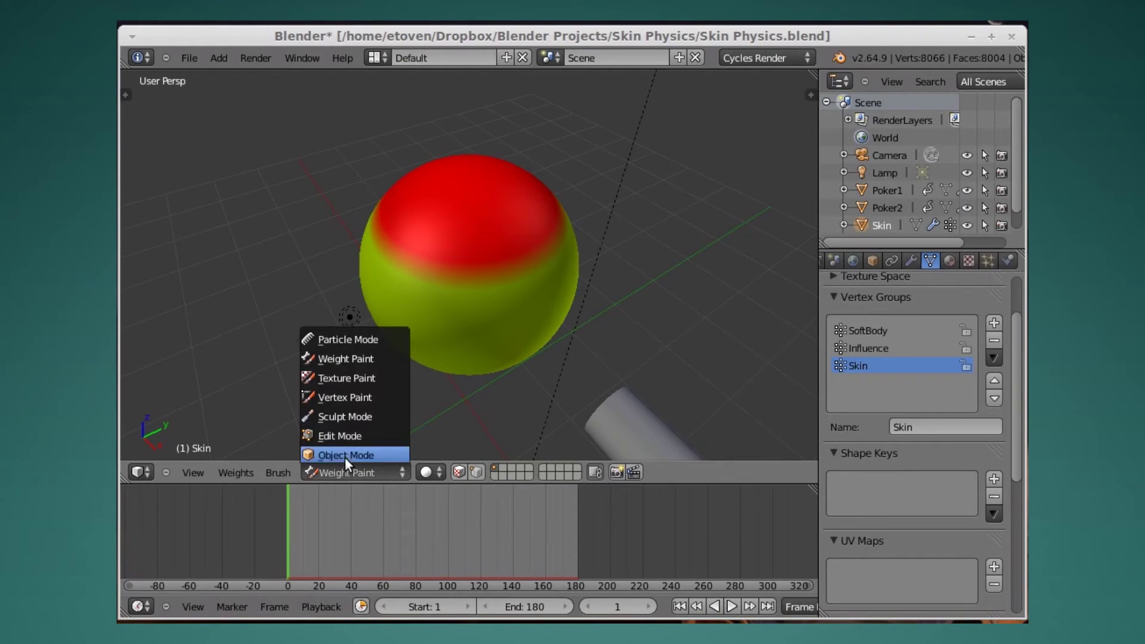
{"action": "left_click", "coordinate": [346, 455]}
In the Physics tab, expand Soft Body Goal and free all existing bakes.
{"action": "scroll", "coordinate": [996, 265], "scroll_direction": "up", "scroll_amount": 1}
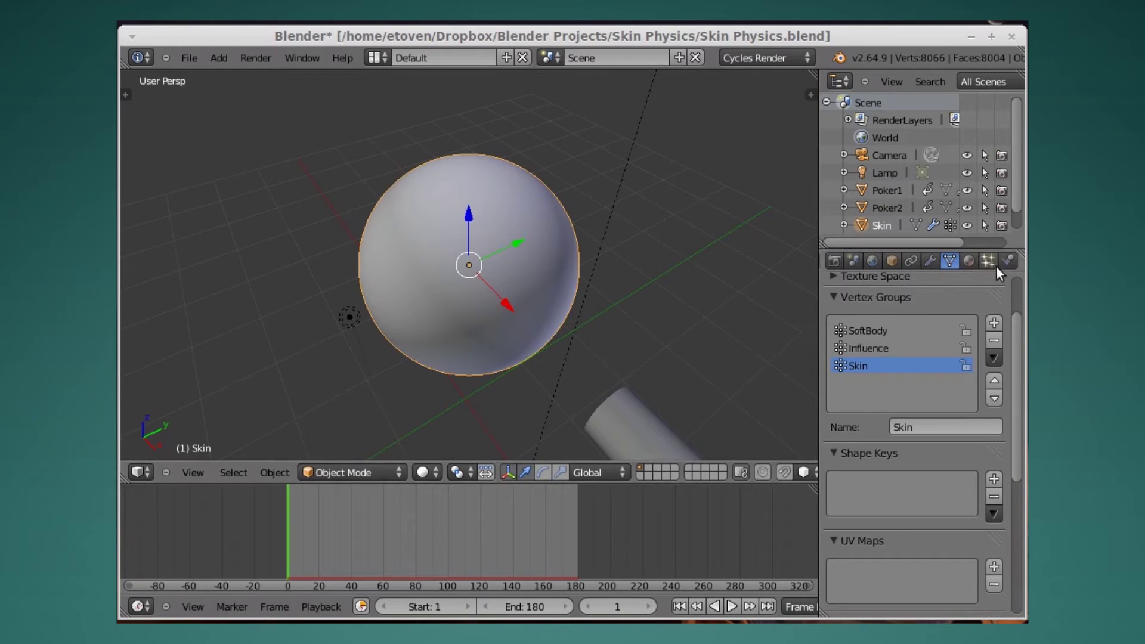
{"action": "left_click", "coordinate": [1008, 260]}
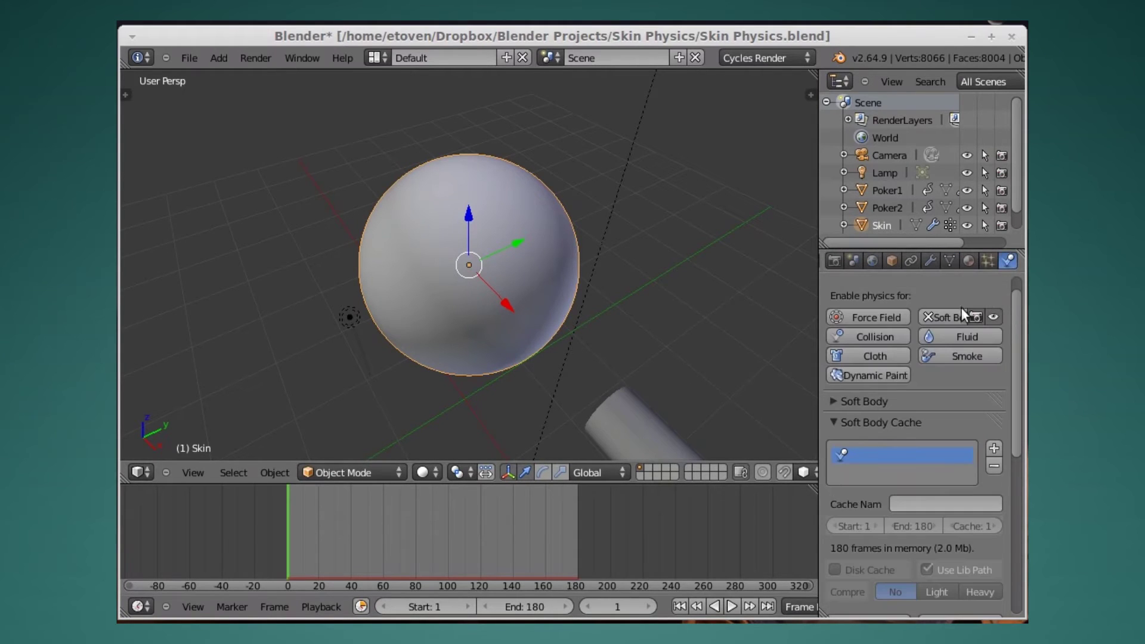
{"action": "scroll", "coordinate": [940, 454], "scroll_direction": "down", "scroll_amount": 8}
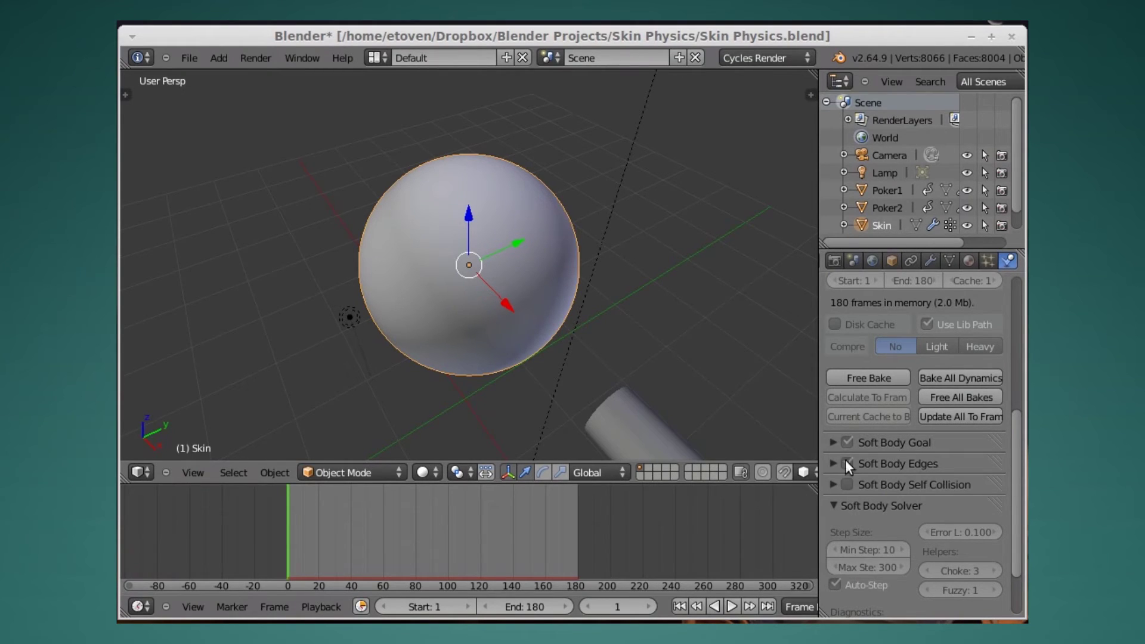
{"action": "left_click", "coordinate": [832, 442]}
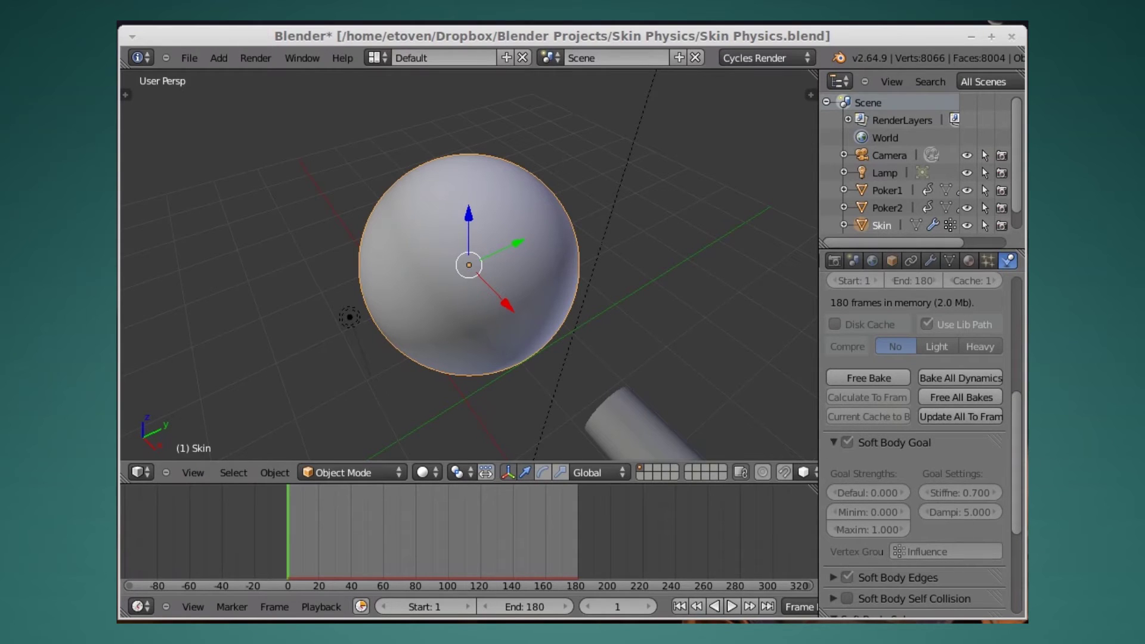
{"action": "left_click", "coordinate": [978, 394]}
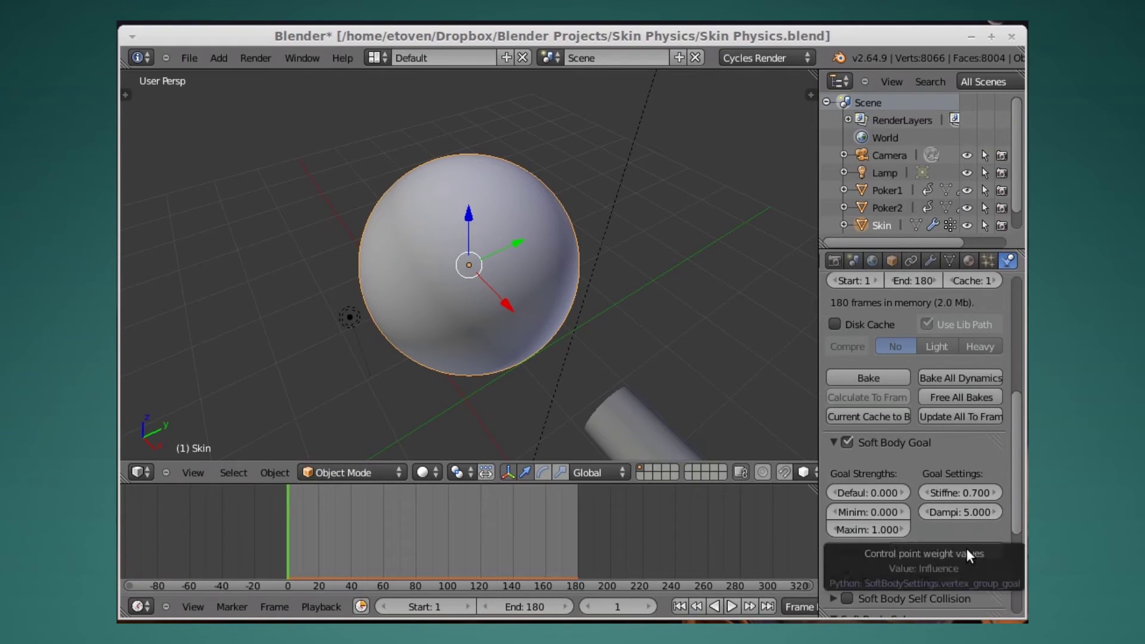
Set the soft body goal vertex group to Skin and collapse the Goal and Solver panels.
{"action": "left_click", "coordinate": [966, 551]}
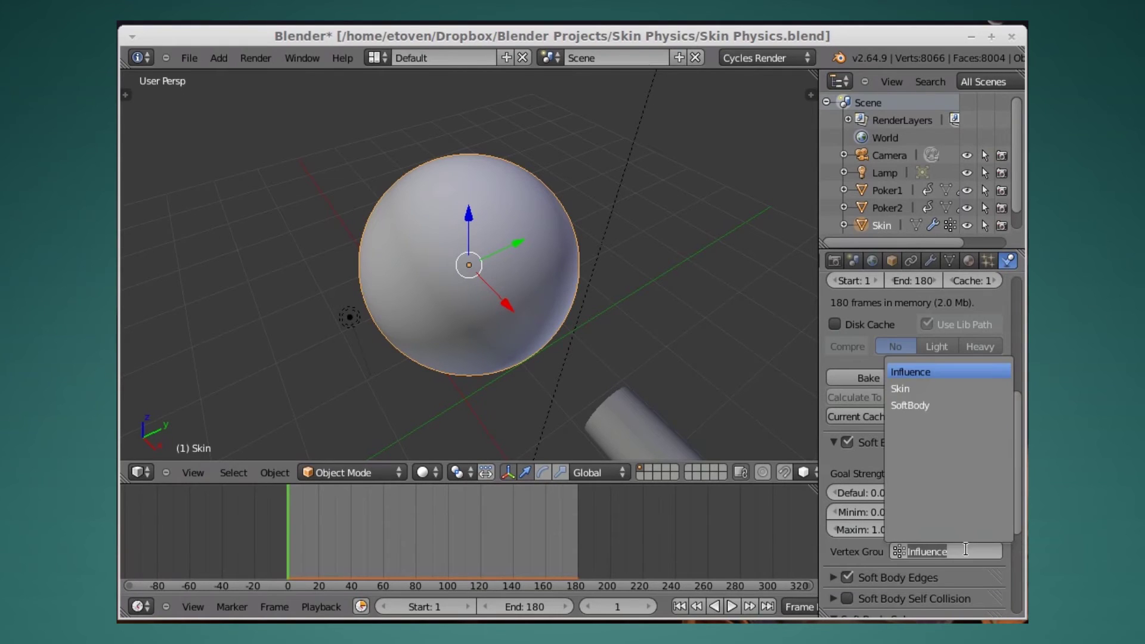
{"action": "left_click", "coordinate": [909, 389]}
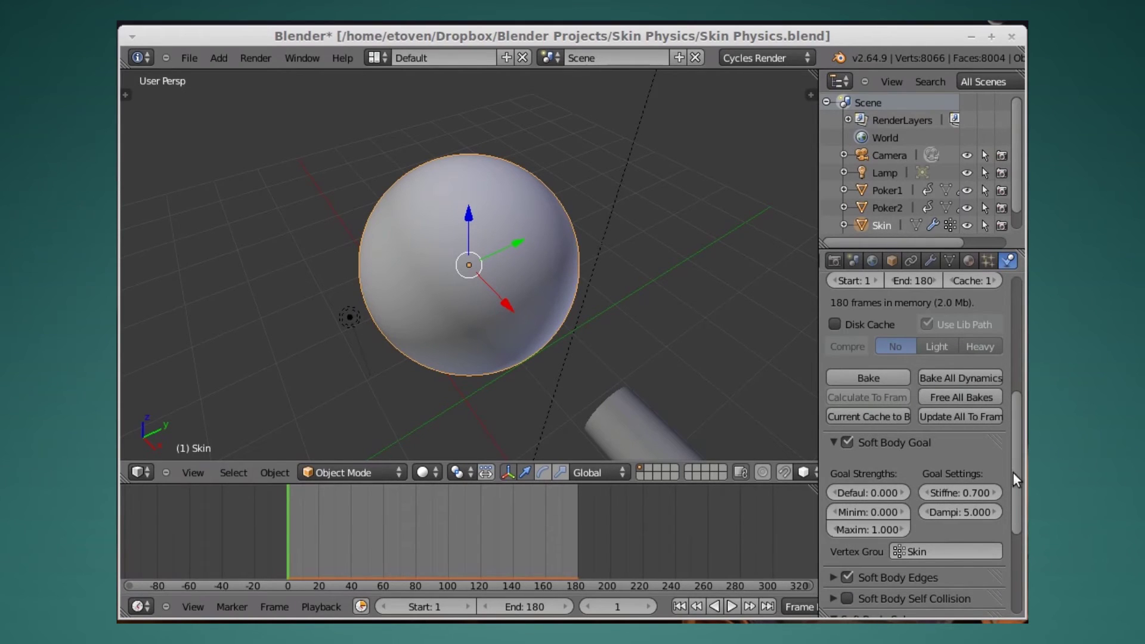
{"action": "left_click", "coordinate": [827, 442]}
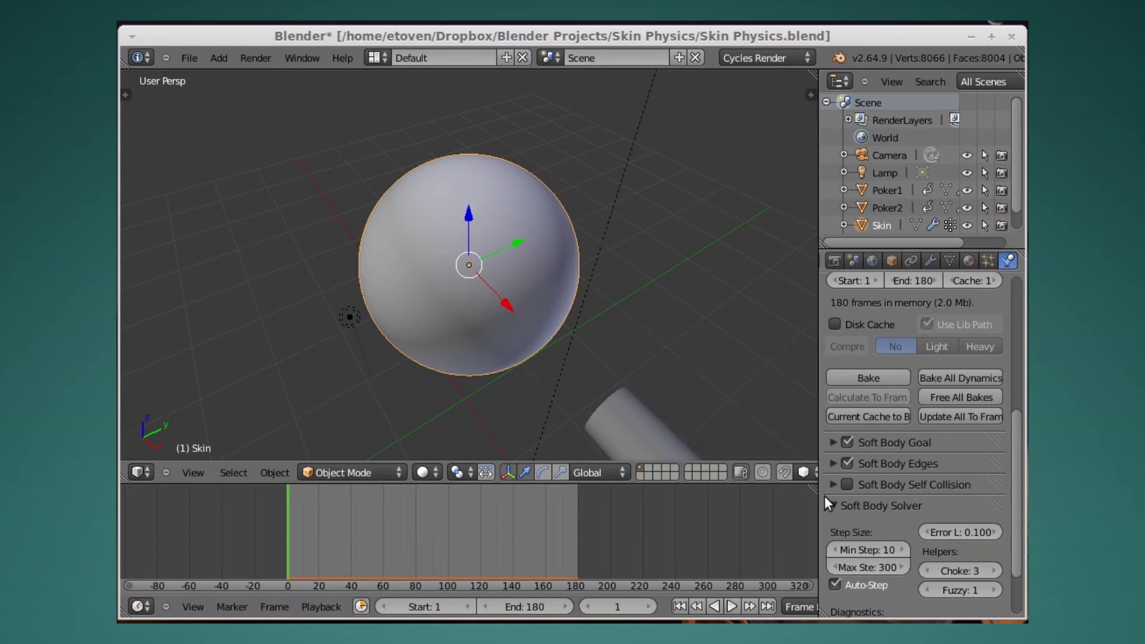
{"action": "scroll", "coordinate": [897, 495], "scroll_direction": "down", "scroll_amount": 2}
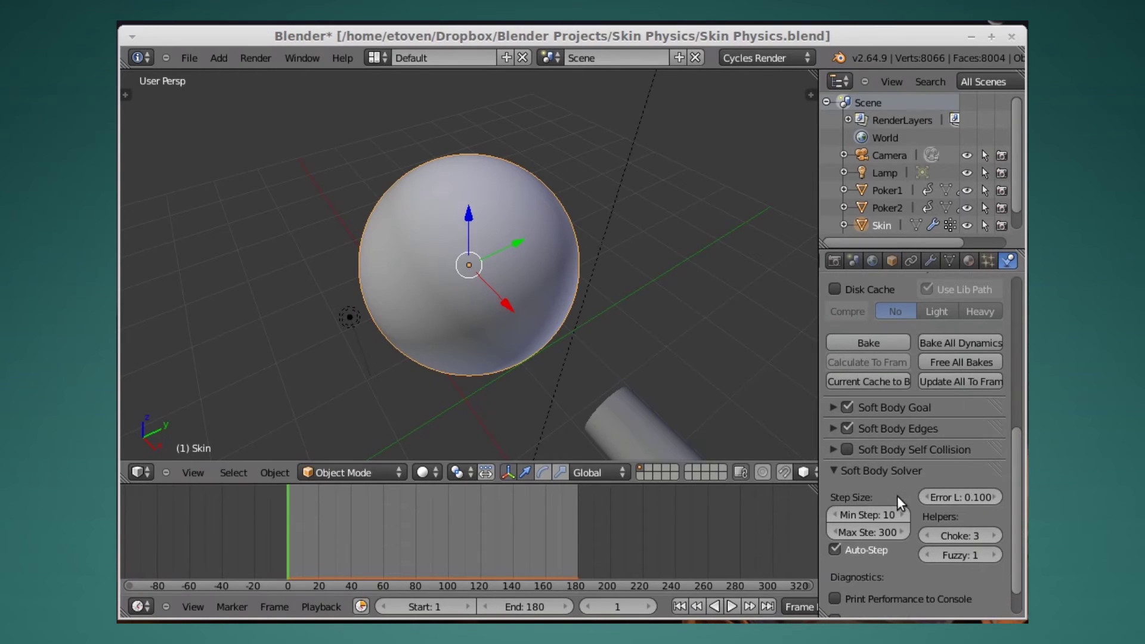
{"action": "left_click", "coordinate": [837, 465]}
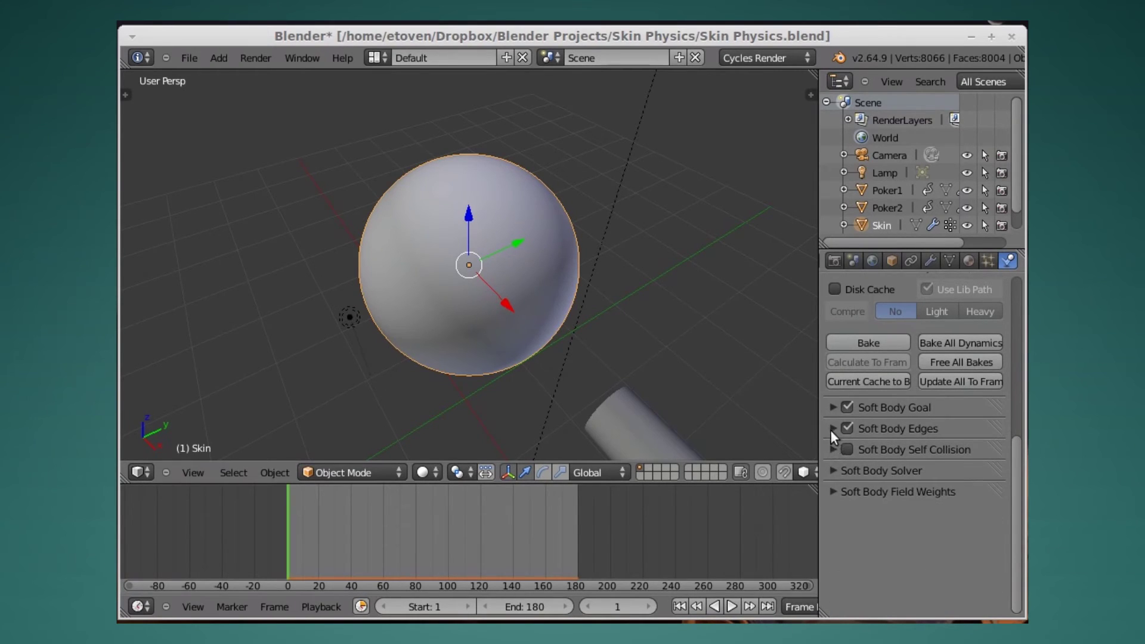
{"action": "scroll", "coordinate": [861, 381], "scroll_direction": "up", "scroll_amount": 14}
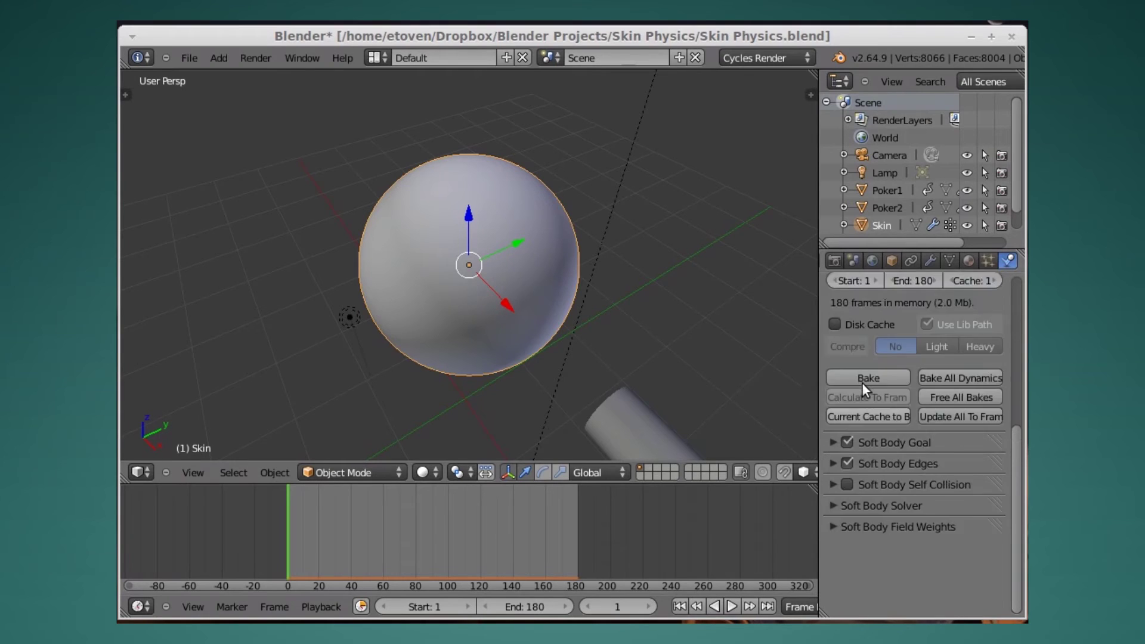
Expand the Soft Body panel to review Friction 0.5, Speed 1.0 and Mass 0.
{"action": "left_click", "coordinate": [849, 366]}
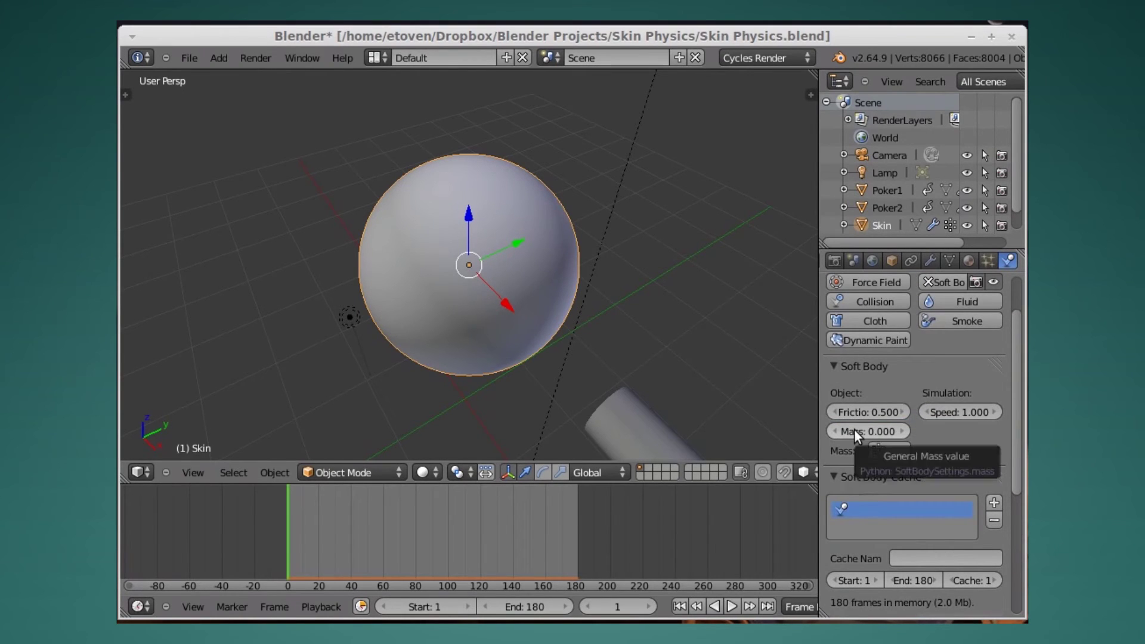
{"action": "scroll", "coordinate": [948, 404], "scroll_direction": "up", "scroll_amount": 3}
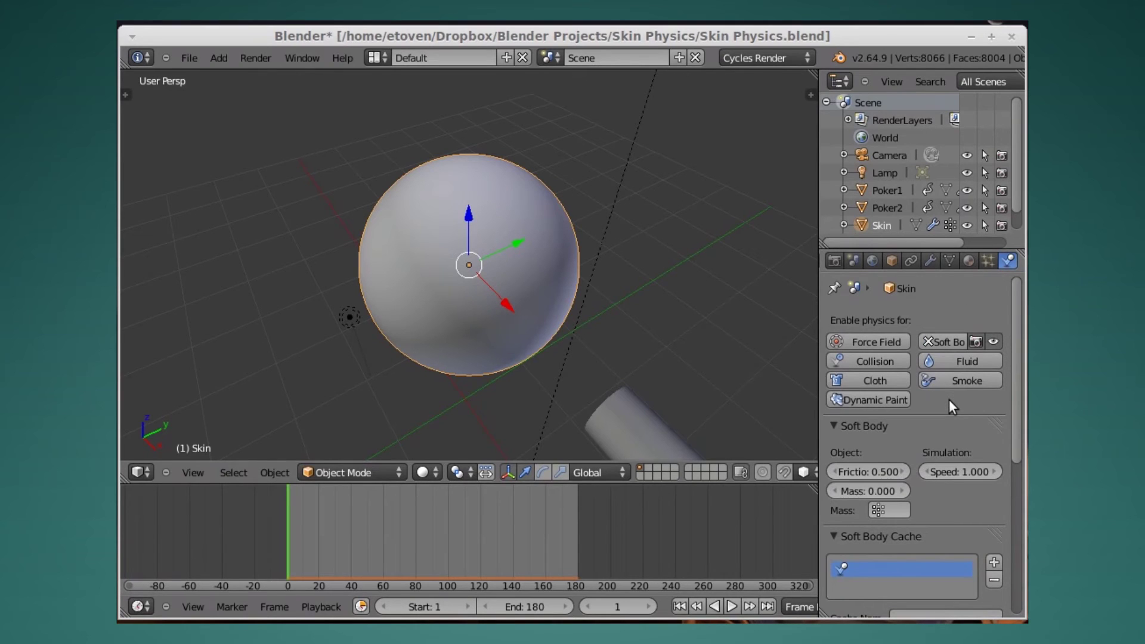
{"action": "scroll", "coordinate": [949, 398], "scroll_direction": "down", "scroll_amount": 2}
{"action": "scroll", "coordinate": [699, 324], "scroll_direction": "down", "scroll_amount": 6}
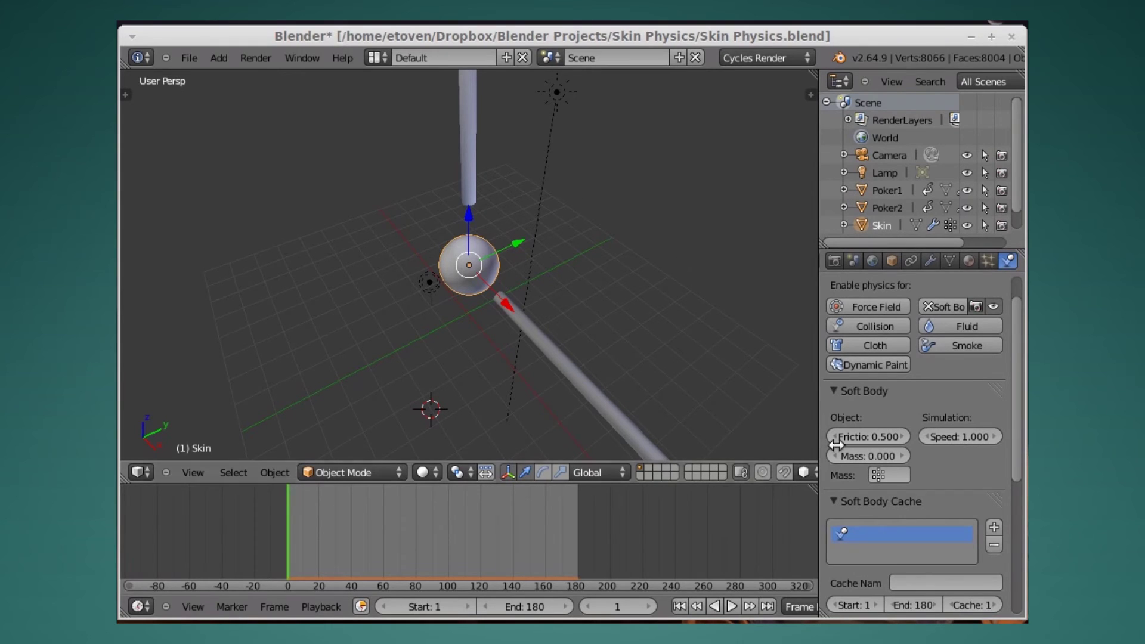
Run Bake All Dynamics from the Soft Body Cache panel over frames 1–180.
{"action": "scroll", "coordinate": [921, 382], "scroll_direction": "down", "scroll_amount": 5}
{"action": "scroll", "coordinate": [923, 384], "scroll_direction": "down", "scroll_amount": 3}
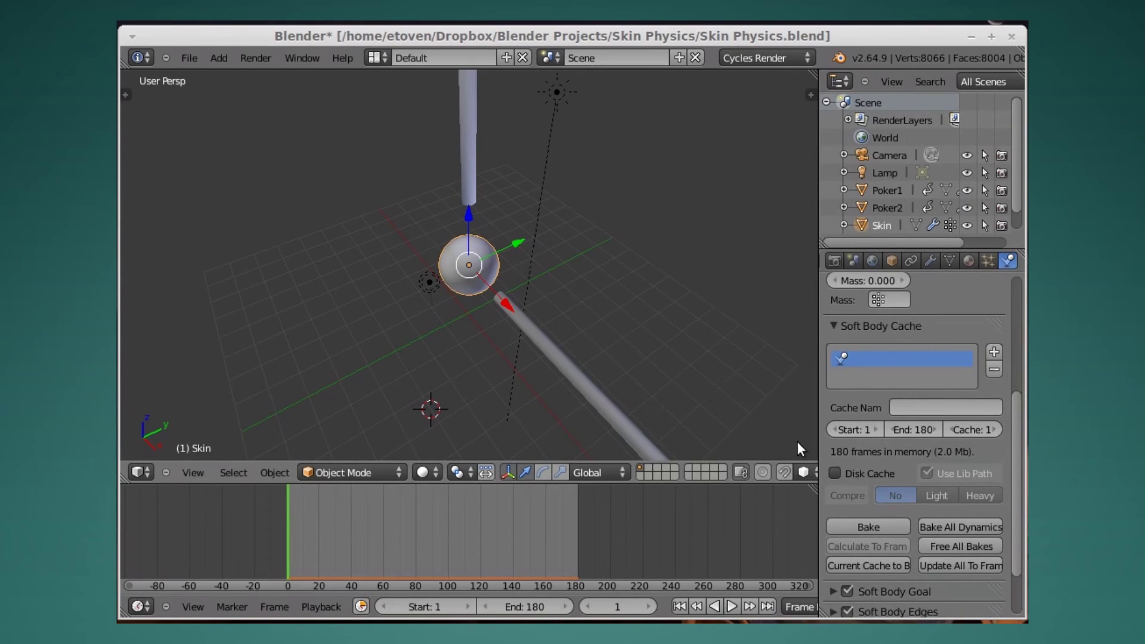
{"action": "left_click", "coordinate": [924, 521]}
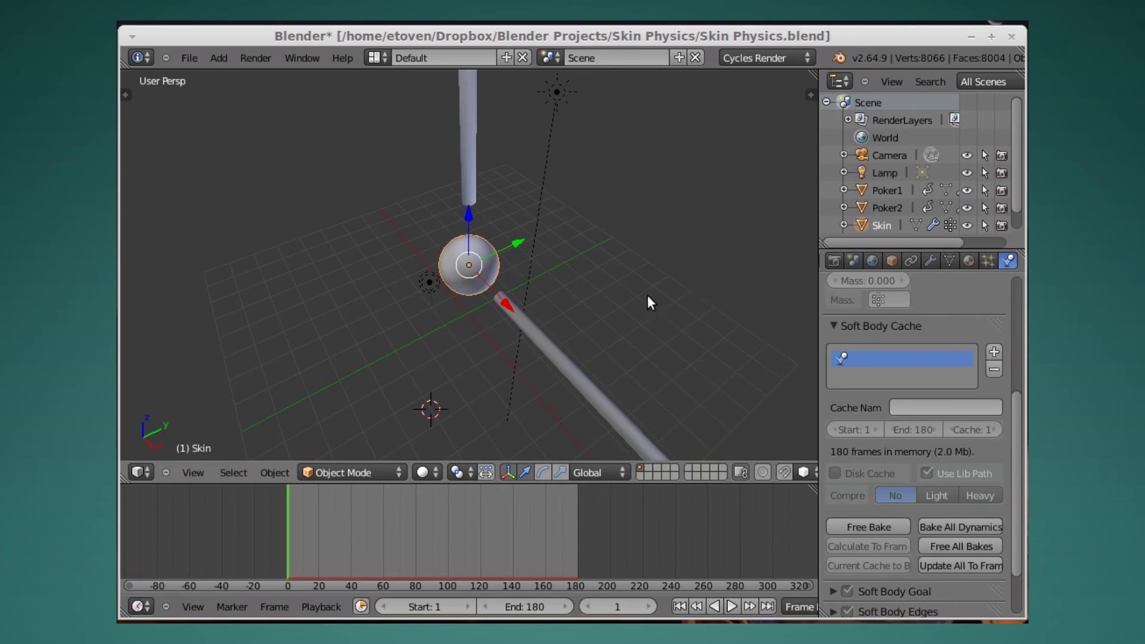
Play back the baked soft body animation in the viewport with Alt+A.
{"action": "key", "text": "alt+a"}
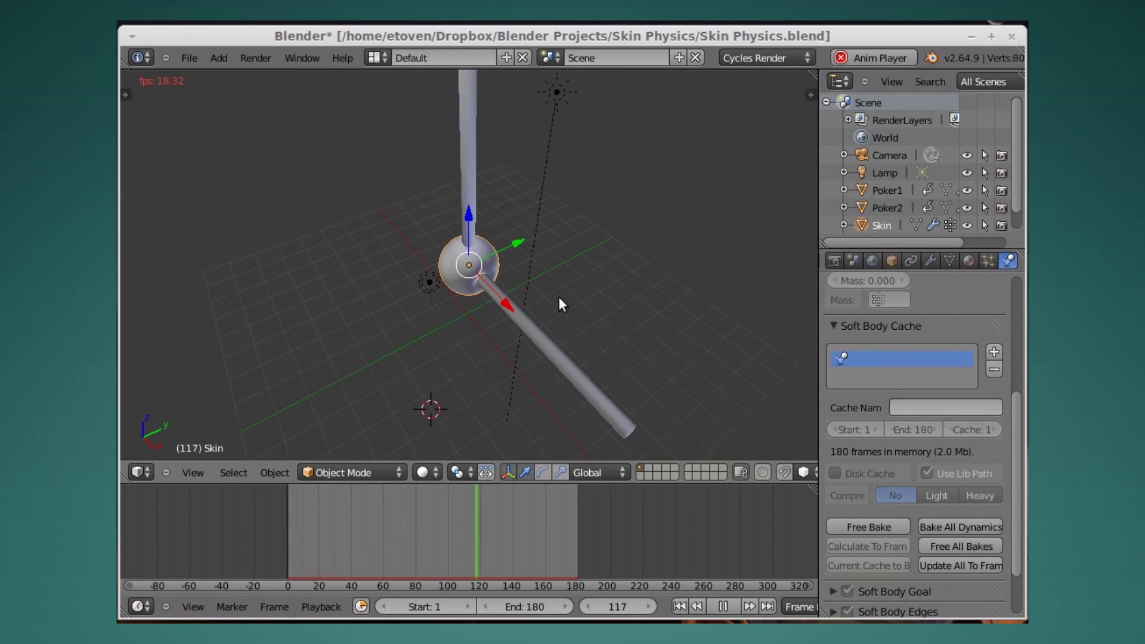
{"action": "scroll", "coordinate": [578, 294], "scroll_direction": "up", "scroll_amount": 5}
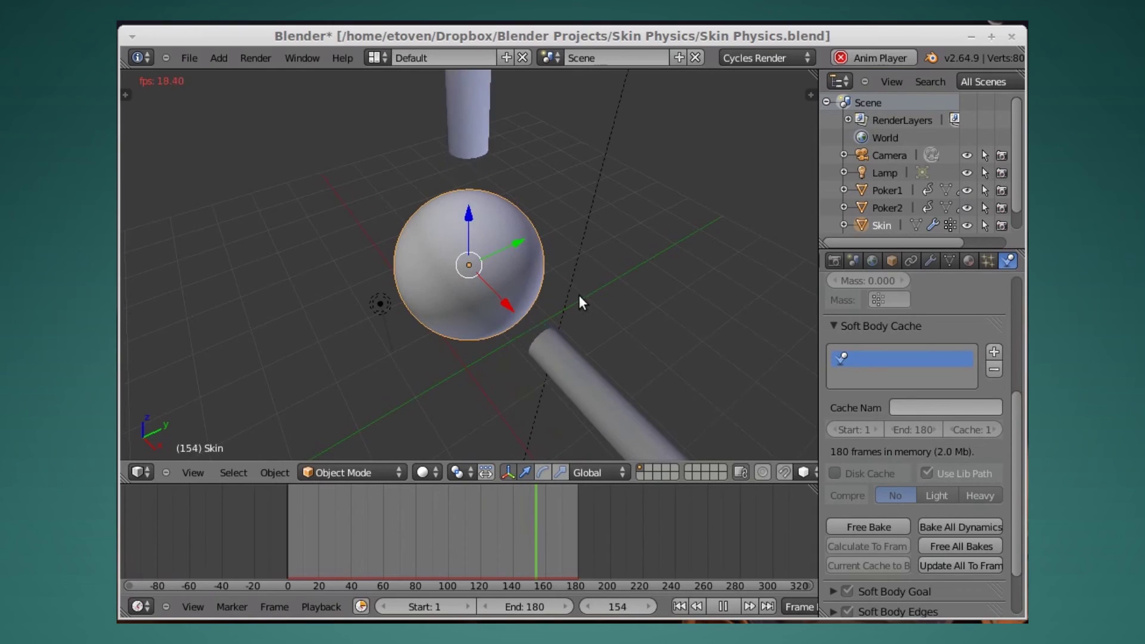